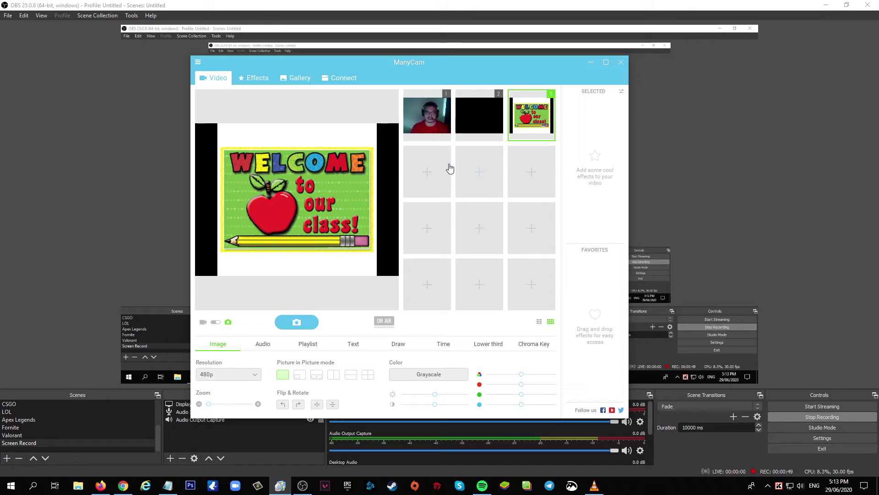
Step: Switch the live video to the webcam source in slot 1
left_click(431, 110)
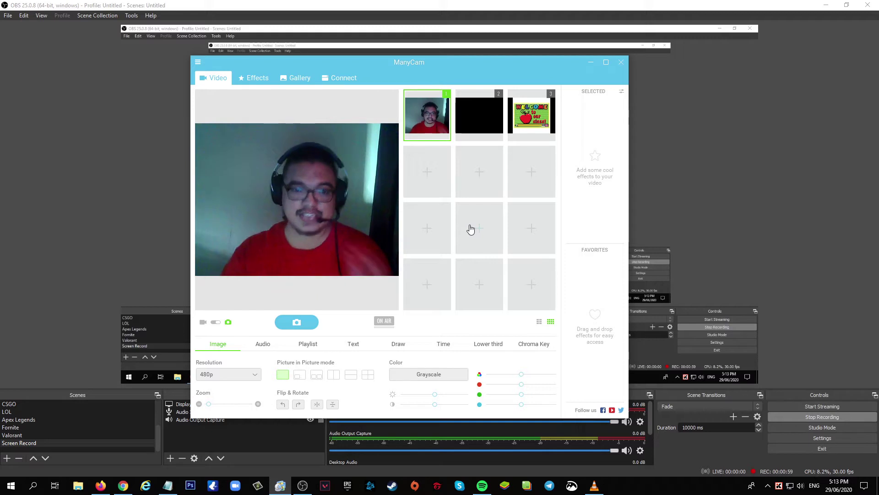
left_click(434, 173)
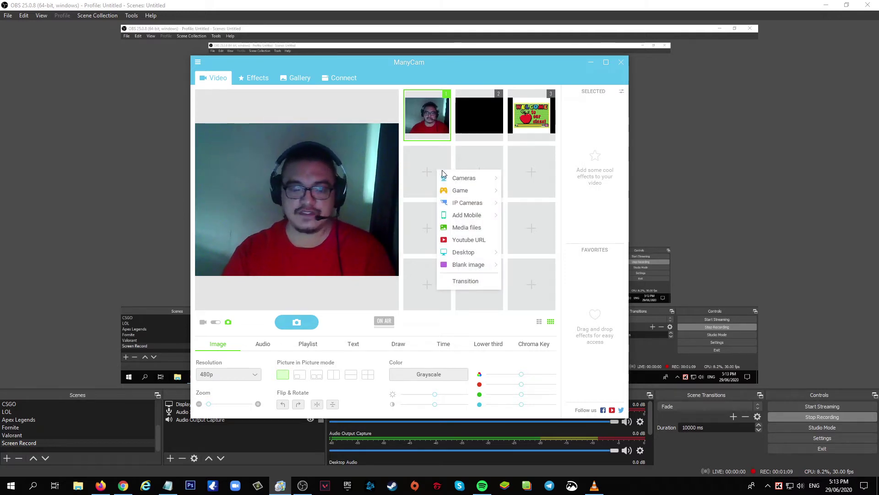
left_click(550, 72)
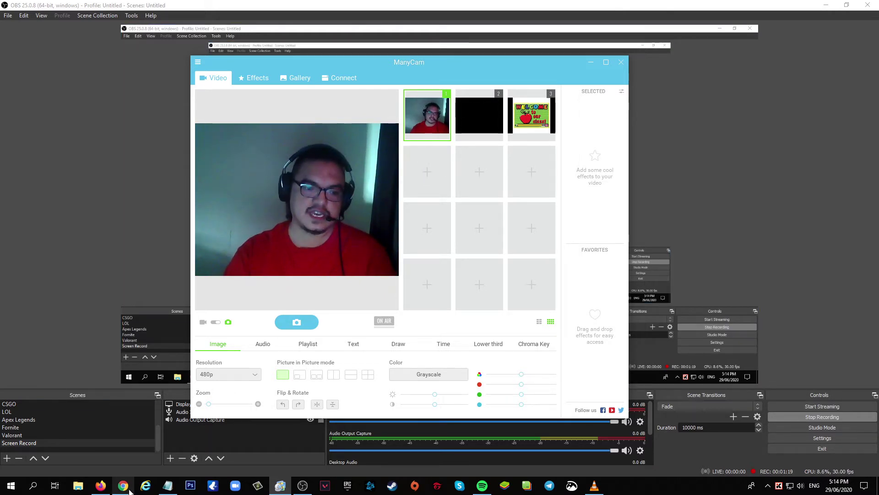
Step: Switch to Firefox and run a Google image search for "gif good job" on a new page
left_click(100, 485)
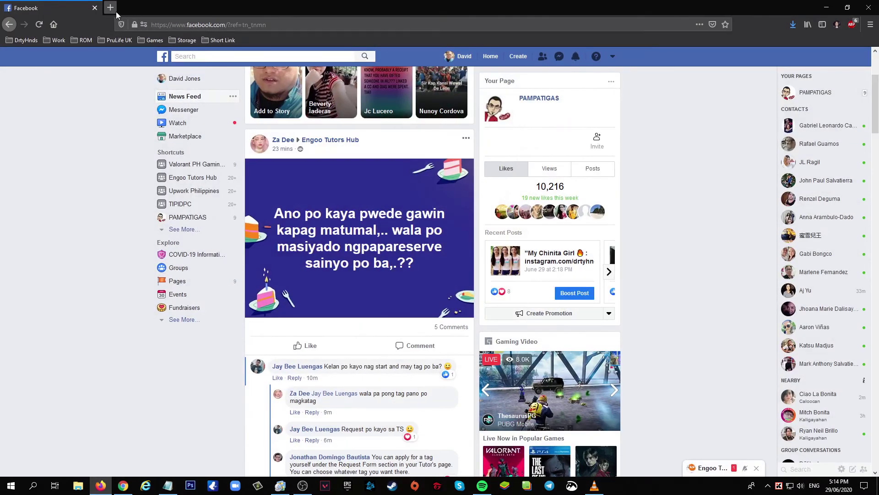
left_click(110, 8)
left_click(49, 26)
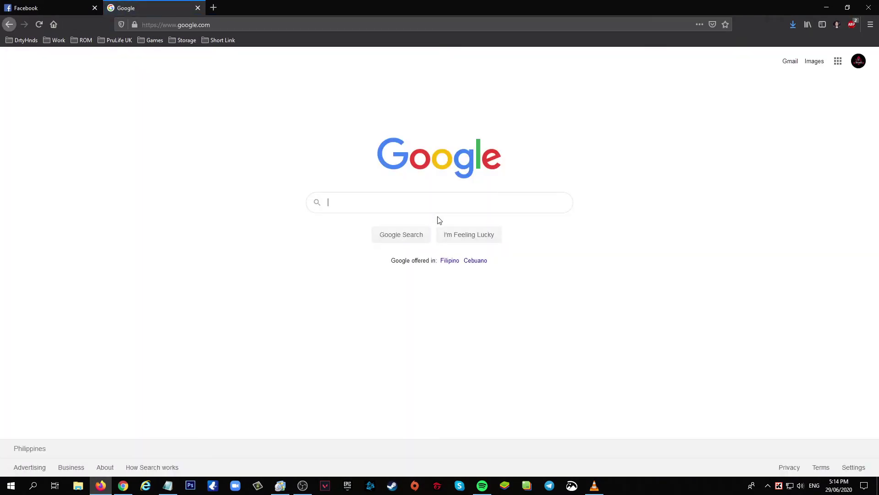
type("gif")
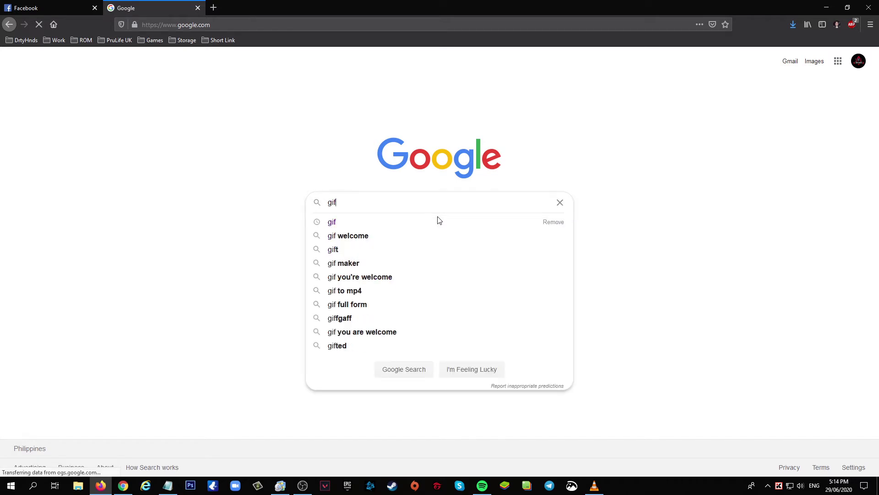
type(" goo job")
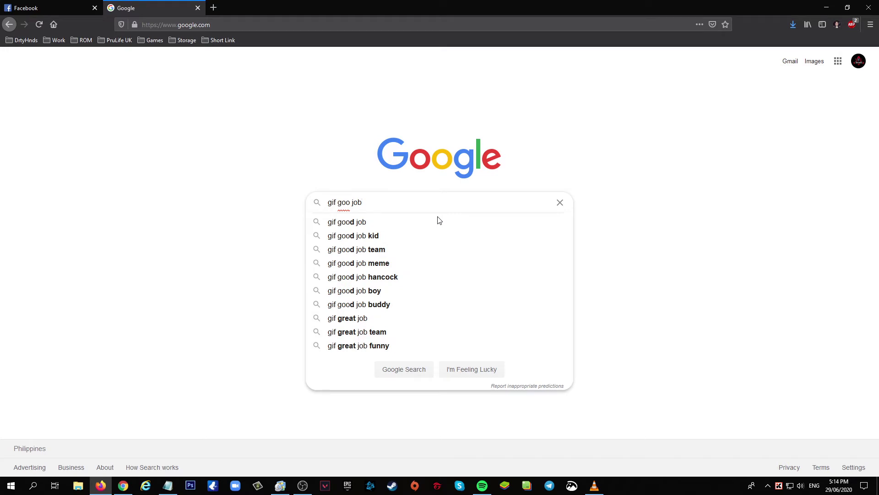
left_click(439, 221)
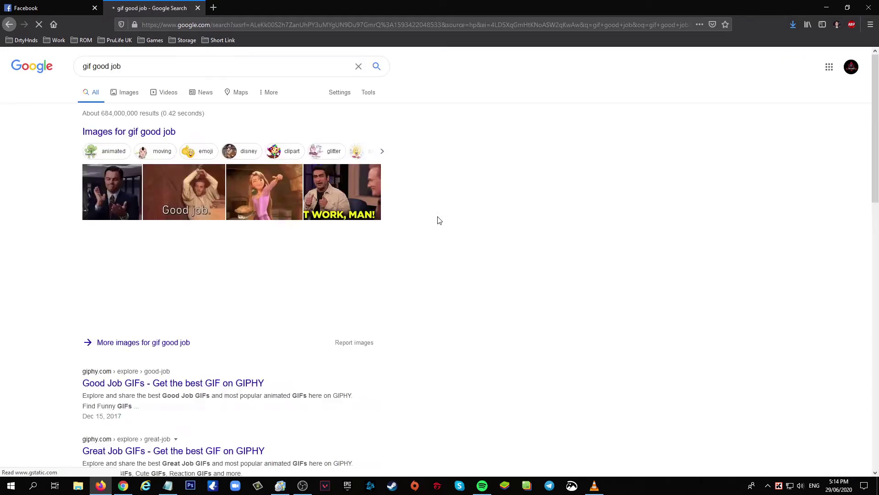
left_click(128, 93)
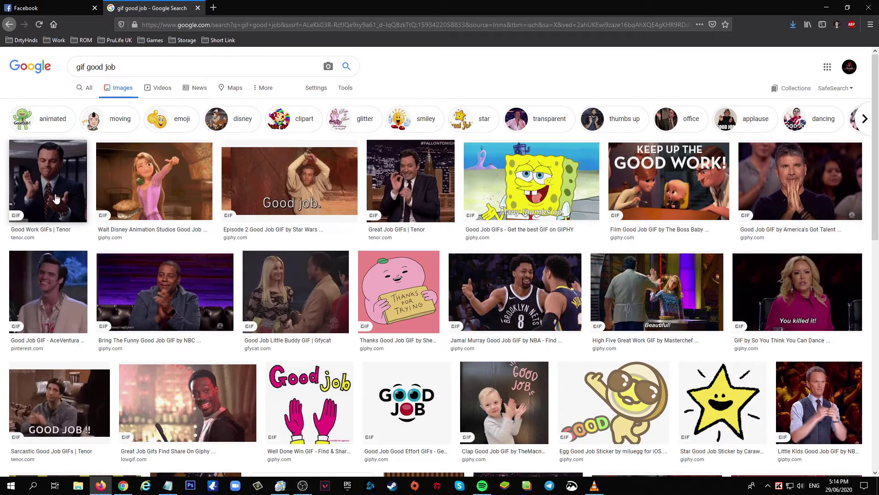
Step: Save the first result, the clapping Good Work GIF from Tenor, as "tenor" in the ManyCam folder under D:\DrtyHnds
left_click(56, 176)
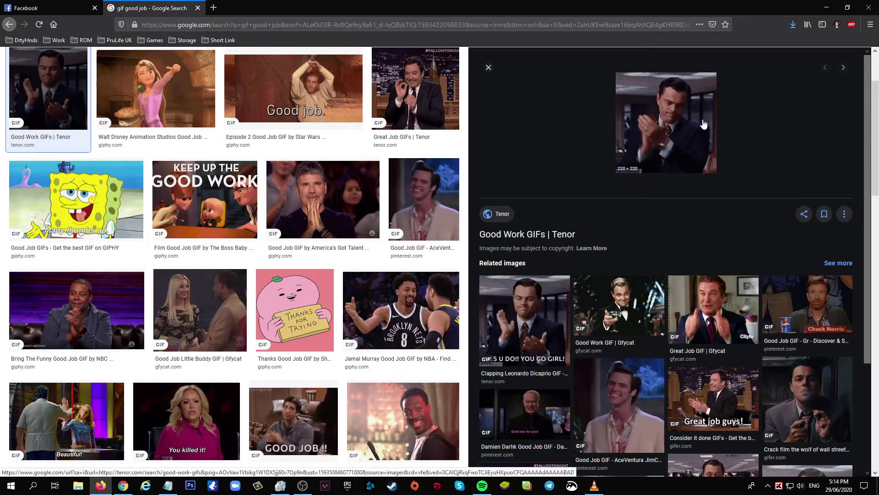
right_click(656, 99)
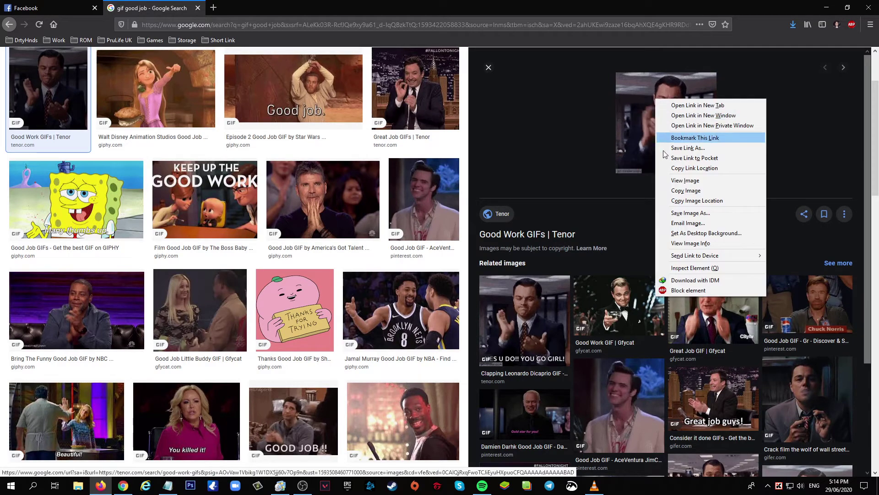
left_click(689, 213)
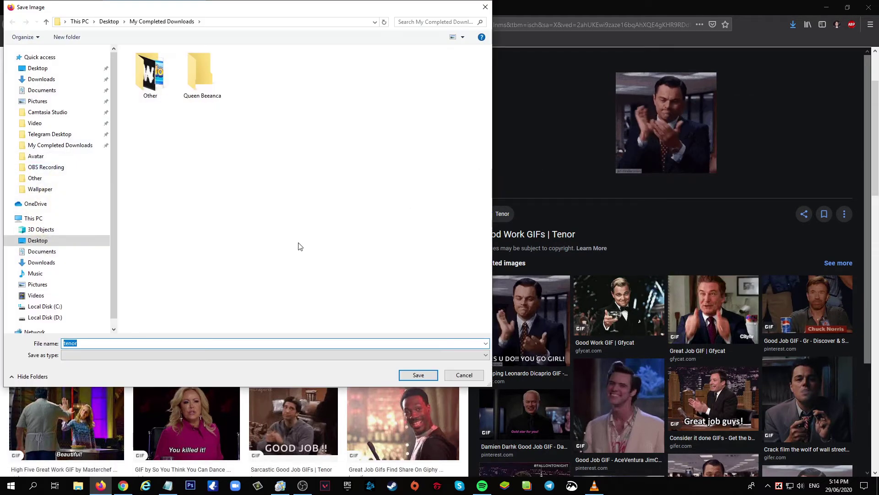
left_click(78, 317)
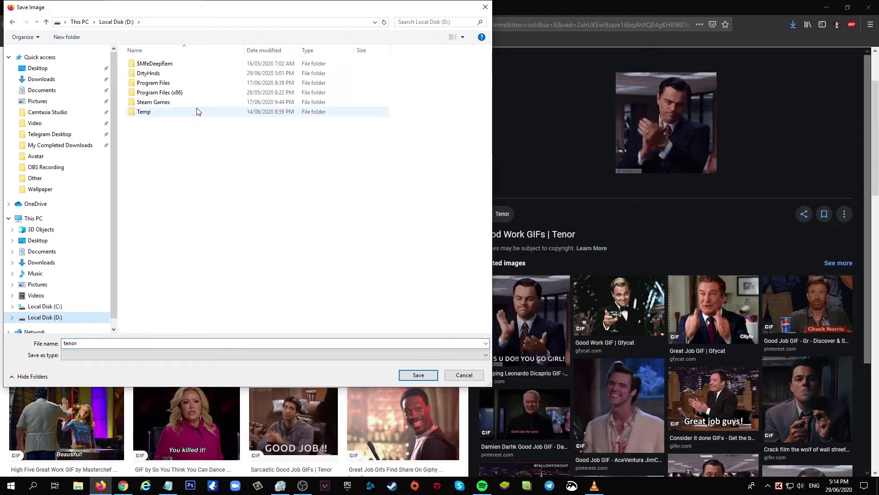
double_click(154, 75)
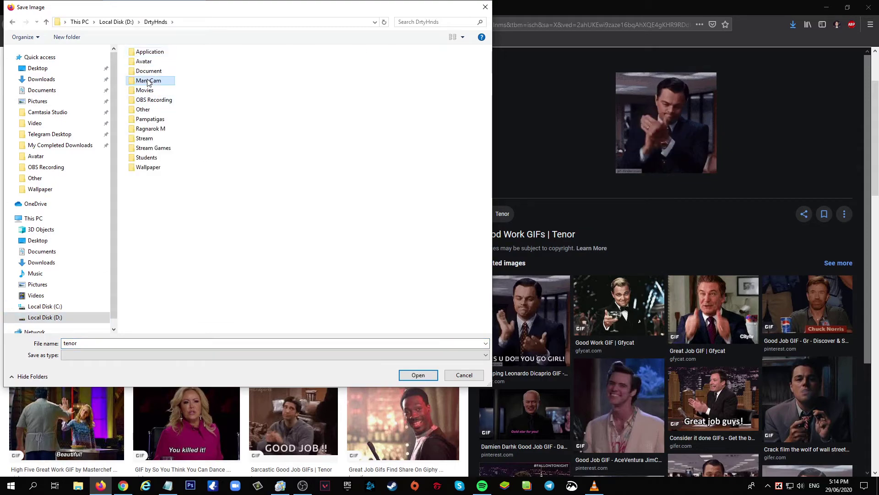
double_click(147, 92)
left_click(419, 374)
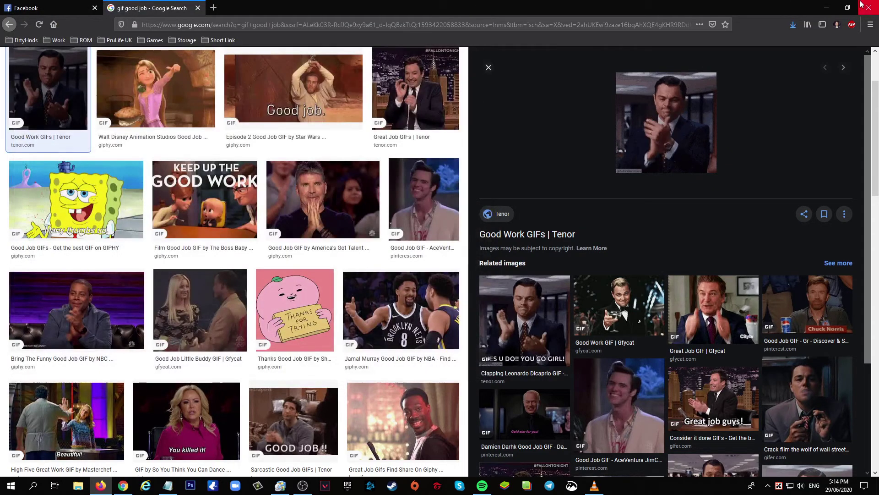
Step: Return to ManyCam, add the tenor GIF as a media file in slot 4 and show it live
left_click(825, 11)
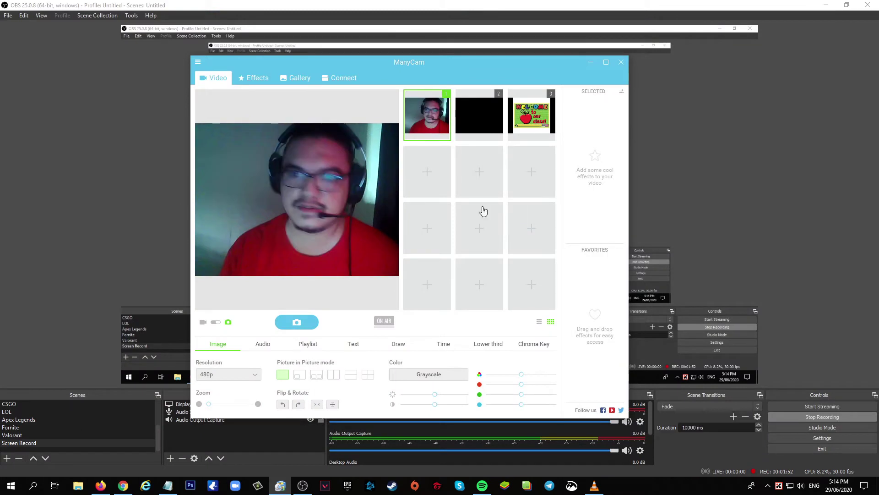
left_click(431, 179)
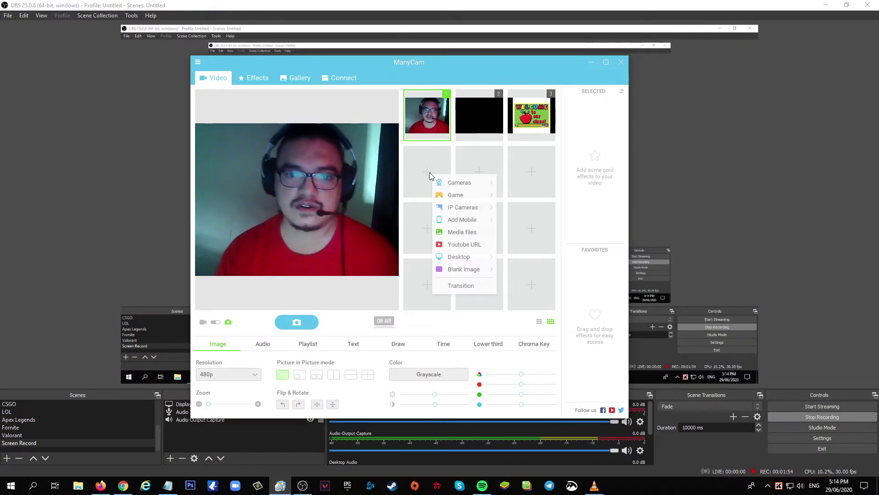
left_click(462, 232)
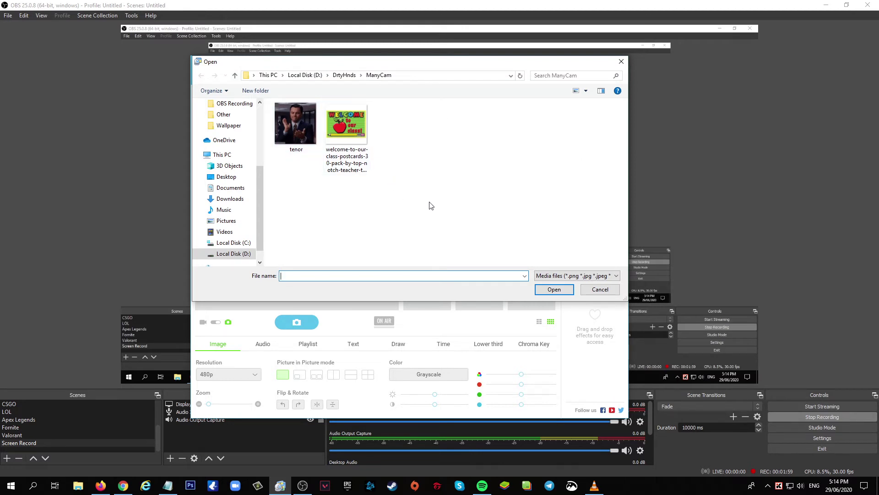
left_click(553, 290)
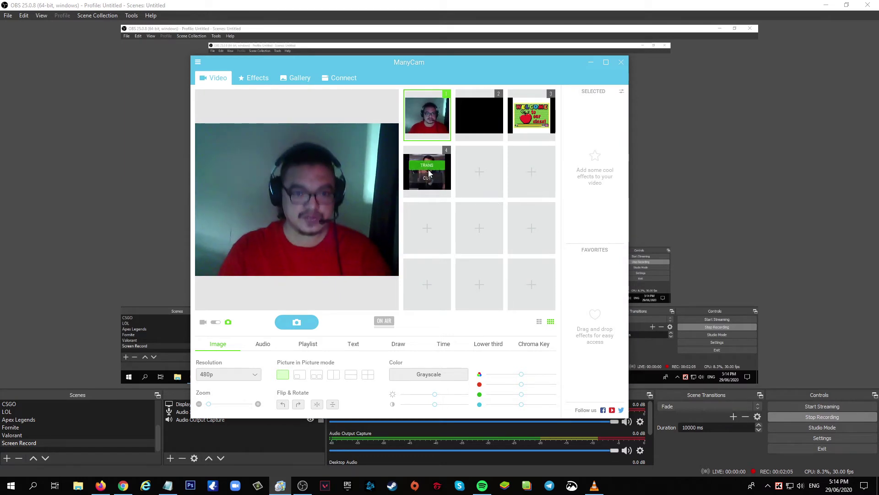
left_click(429, 173)
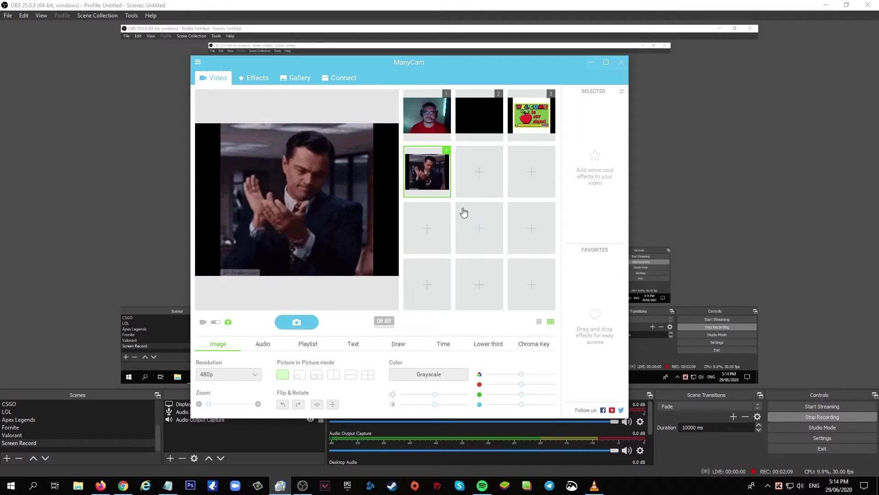
Step: Add the "Thank you" picture from D:\DrtyHnds\Document\Engoo as a media file in slot 5
left_click(478, 170)
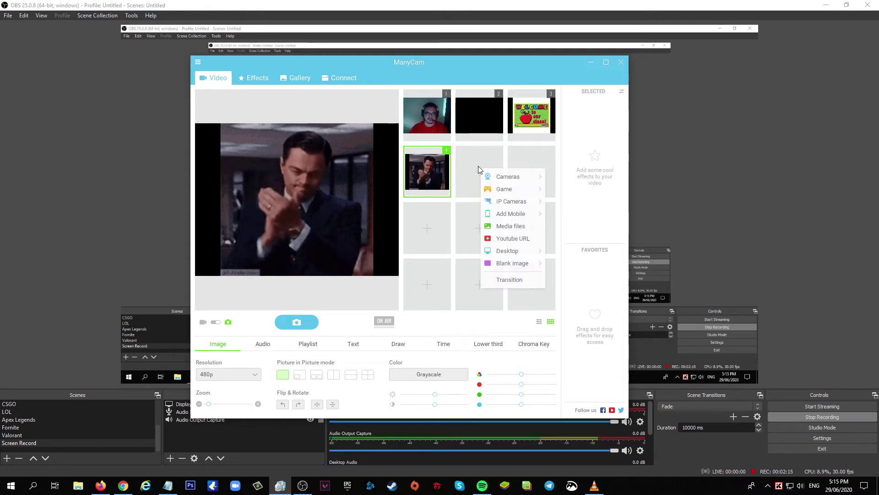
left_click(501, 227)
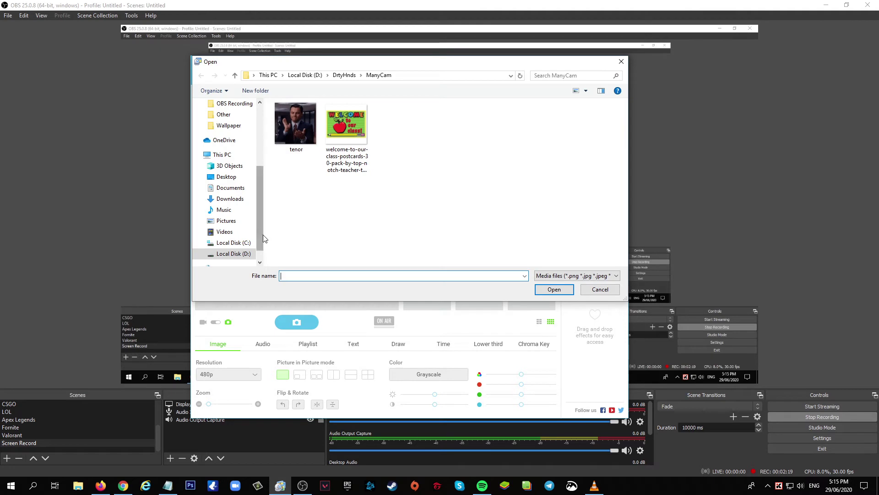
left_click(352, 76)
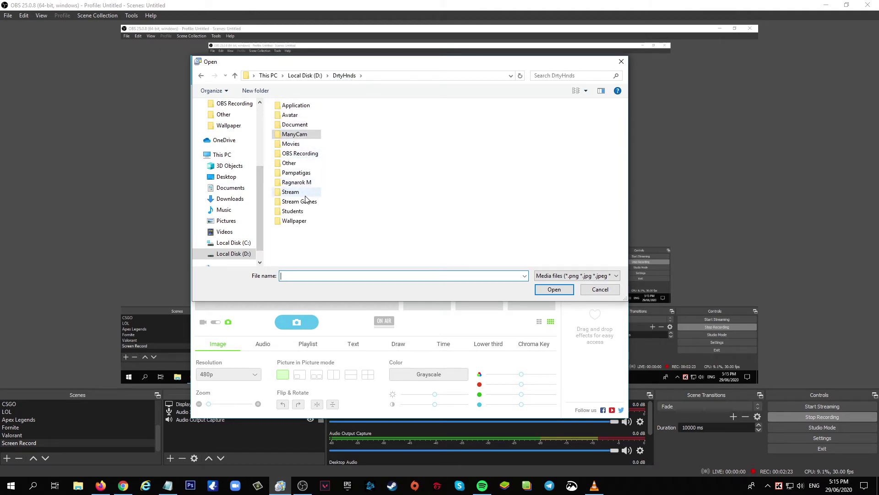
double_click(300, 125)
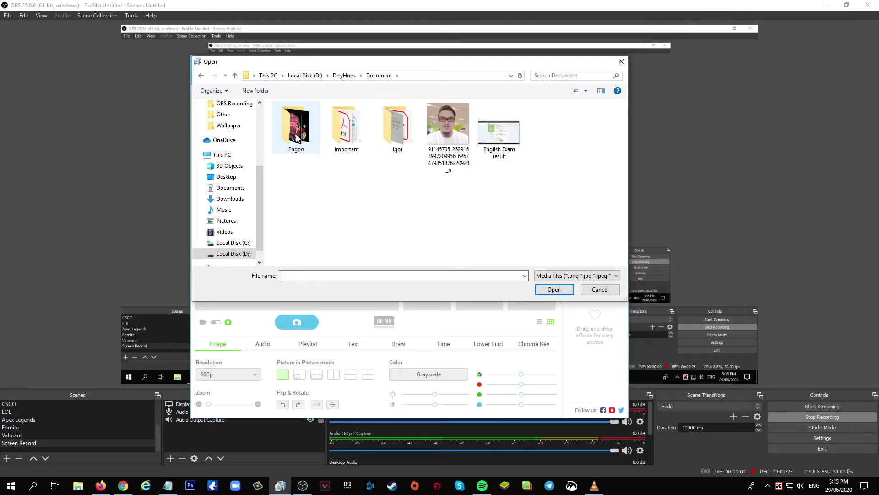
double_click(297, 137)
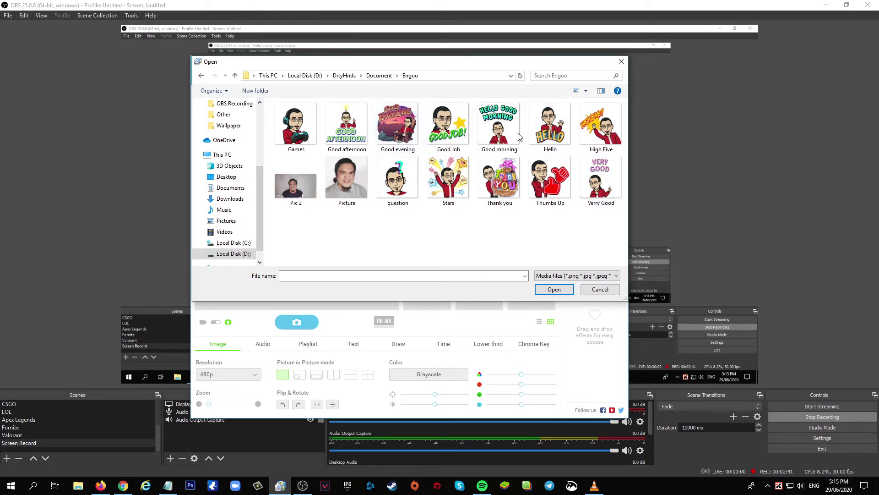
left_click(498, 182)
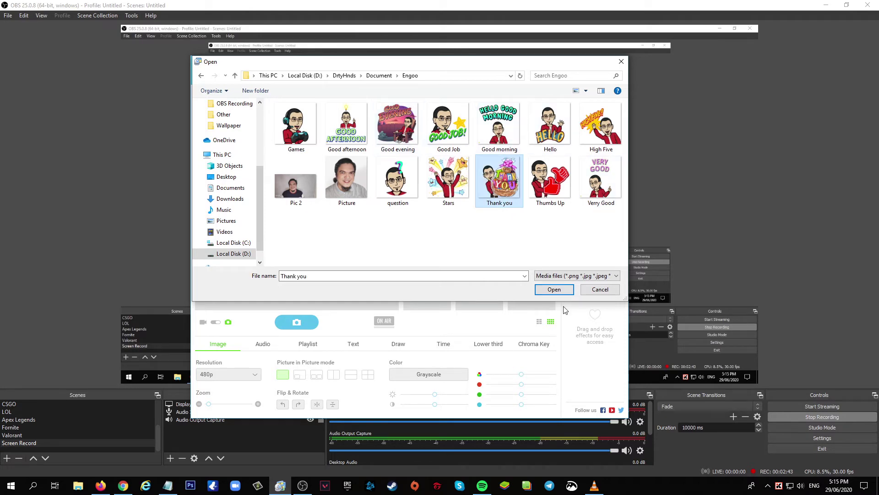
left_click(554, 289)
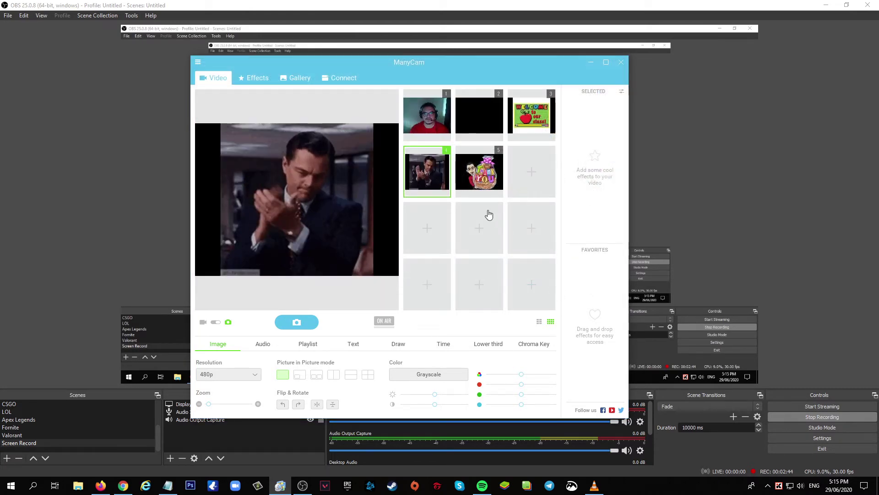
Step: Show the "Thank you" picture live and switch back to the webcam source
left_click(479, 177)
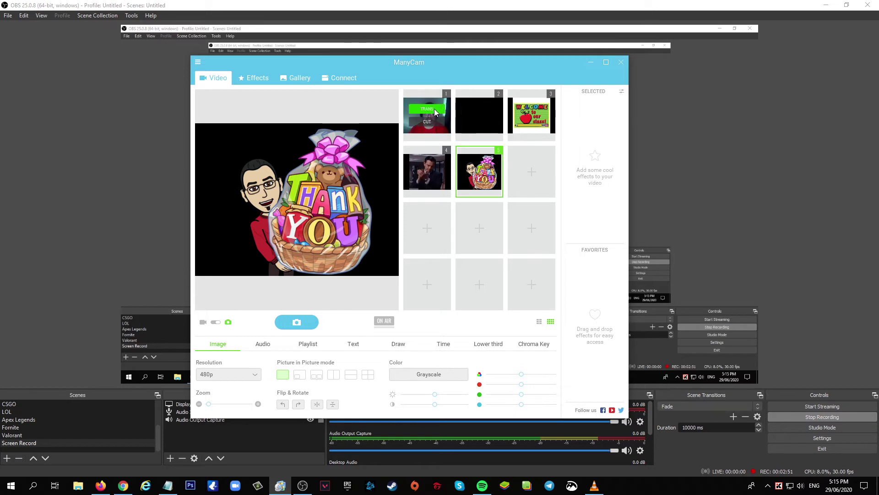
left_click(428, 117)
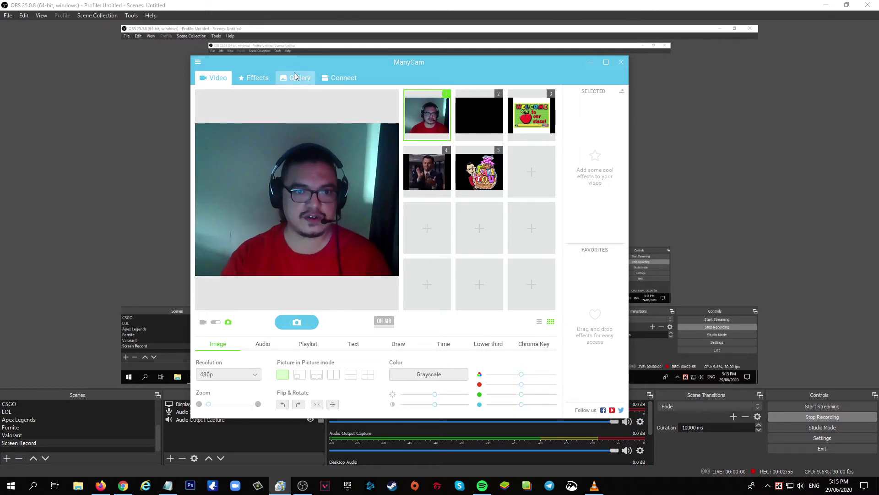
Step: Try the Sea border effect on the webcam video, remove it and return to the video sources
left_click(254, 80)
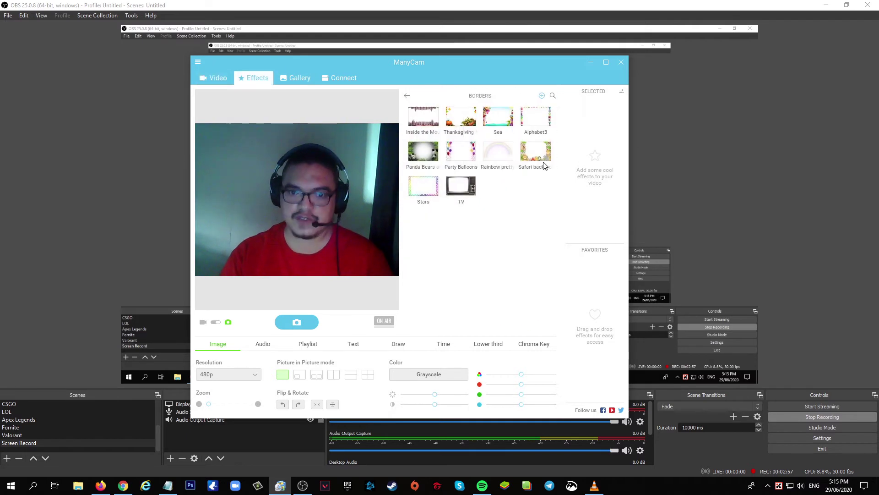
left_click(499, 120)
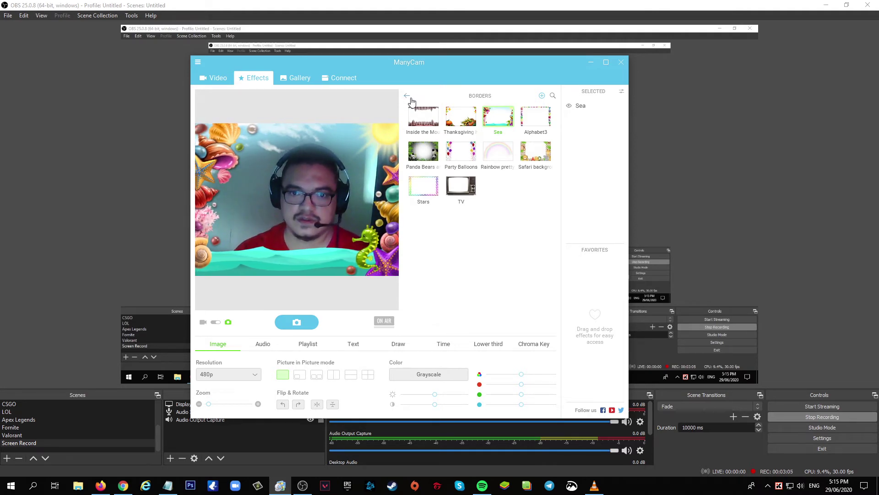
left_click(621, 108)
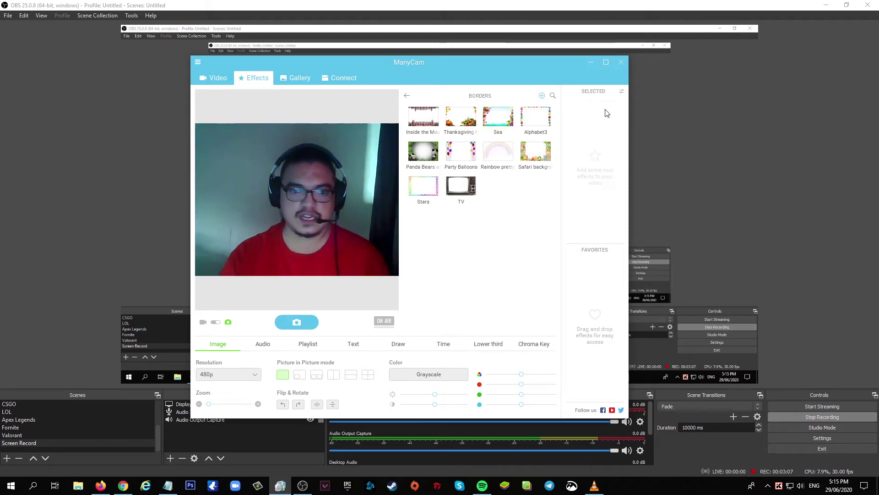
left_click(407, 96)
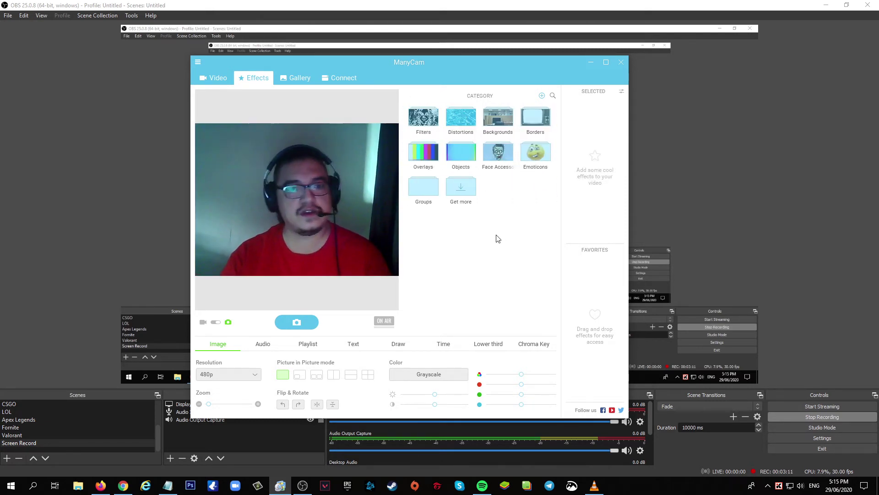
left_click(213, 79)
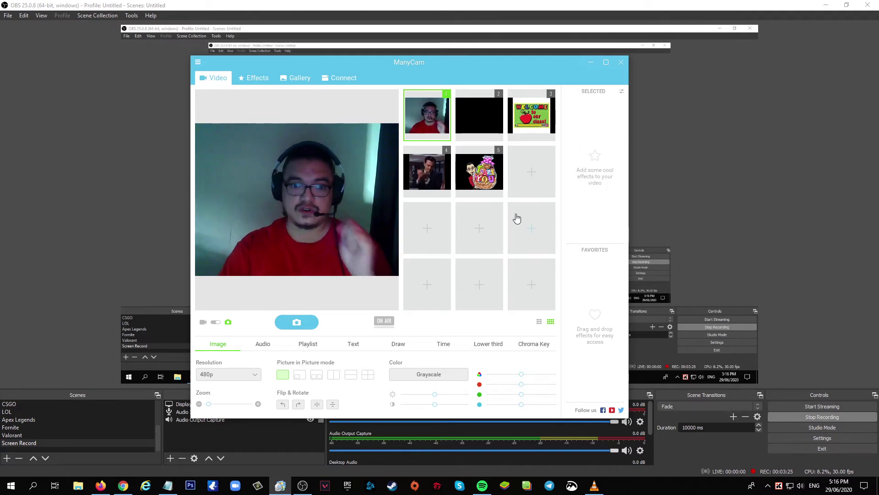
Step: Minimize the OBS window behind ManyCam
left_click(826, 6)
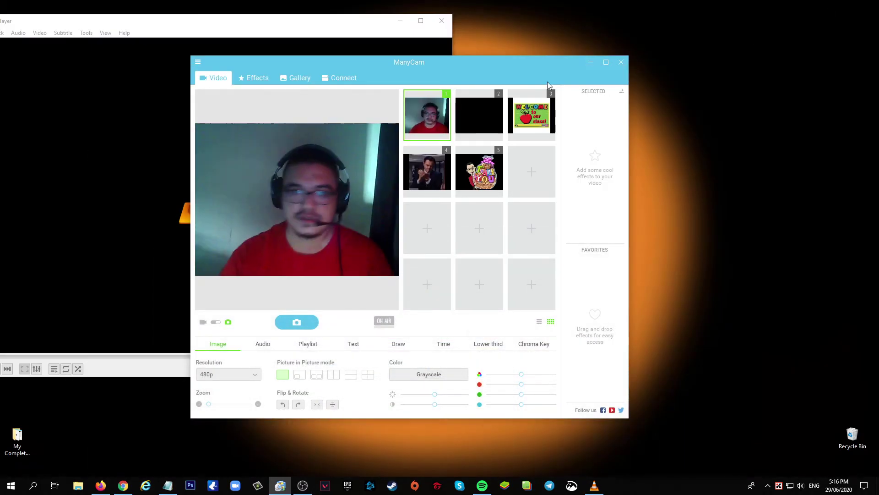
Step: Clear the ManyCam and media player windows off the desktop and open the My Completed Downloads folder
left_click(591, 62)
left_click(442, 20)
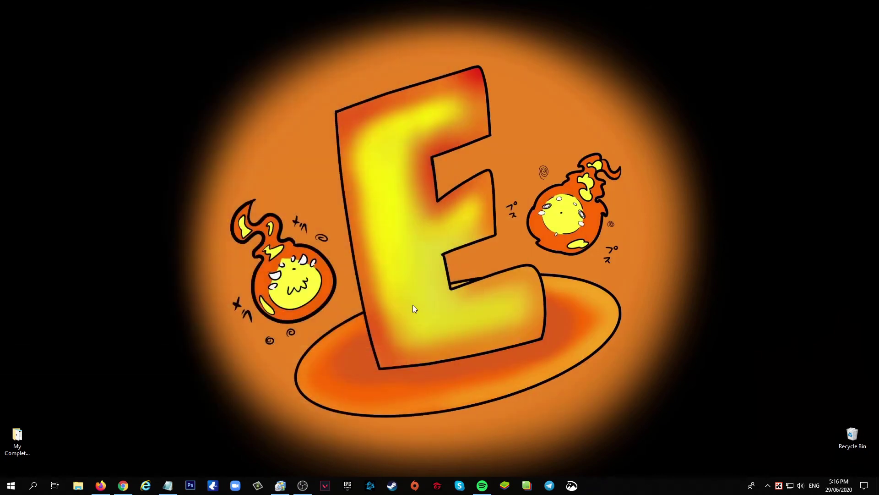
double_click(17, 438)
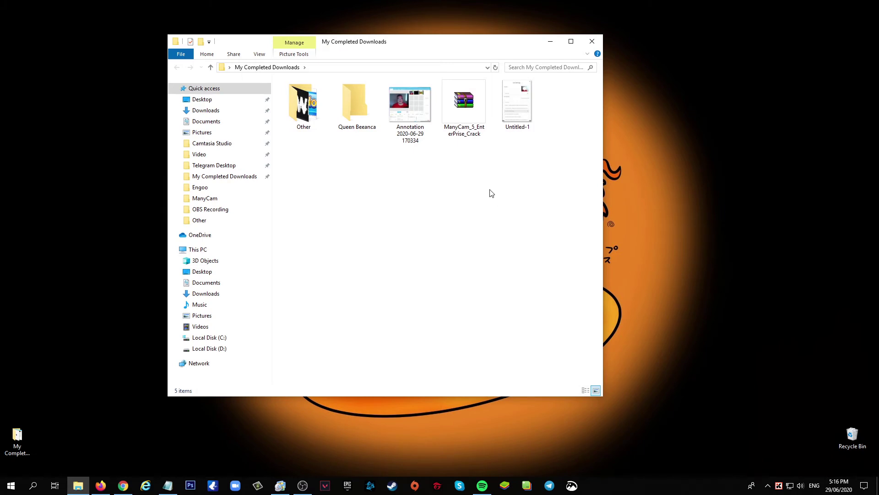
left_click(364, 115)
key("Delete")
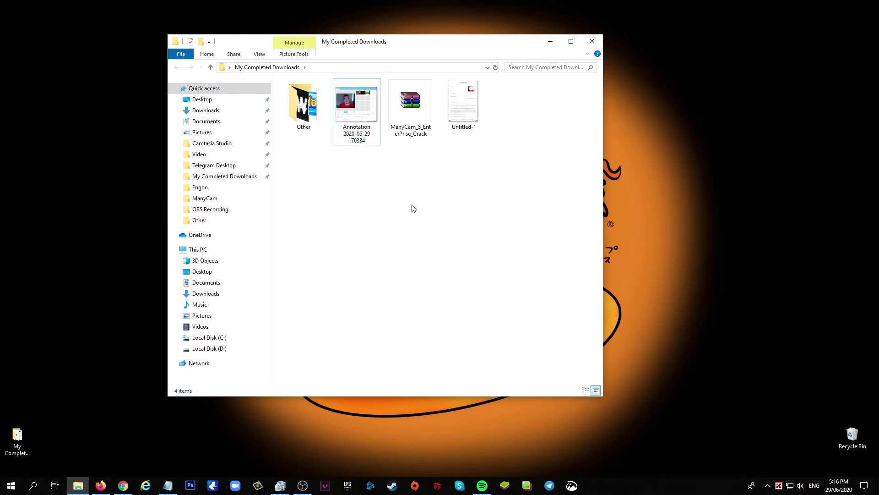
left_click(360, 114)
key("Delete")
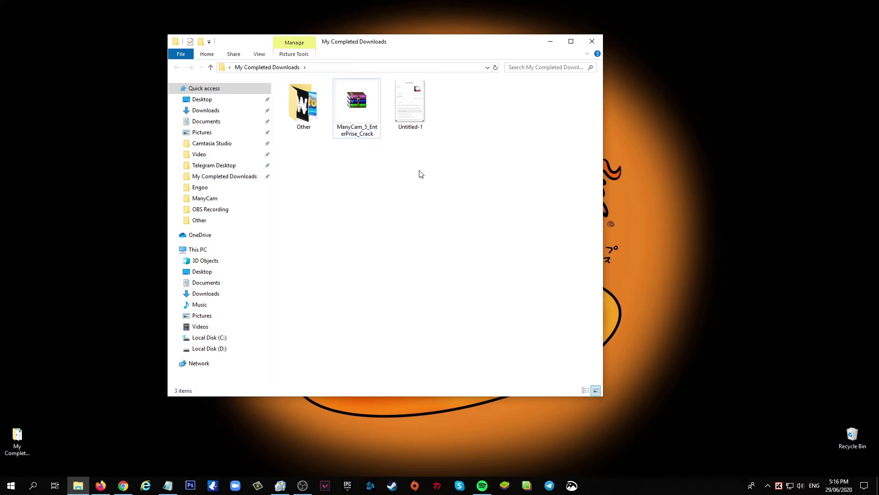
Step: Extract the ManyCam_5_EnterPrise_Crack.rar archive into My Completed Downloads and close WinRAR
double_click(359, 103)
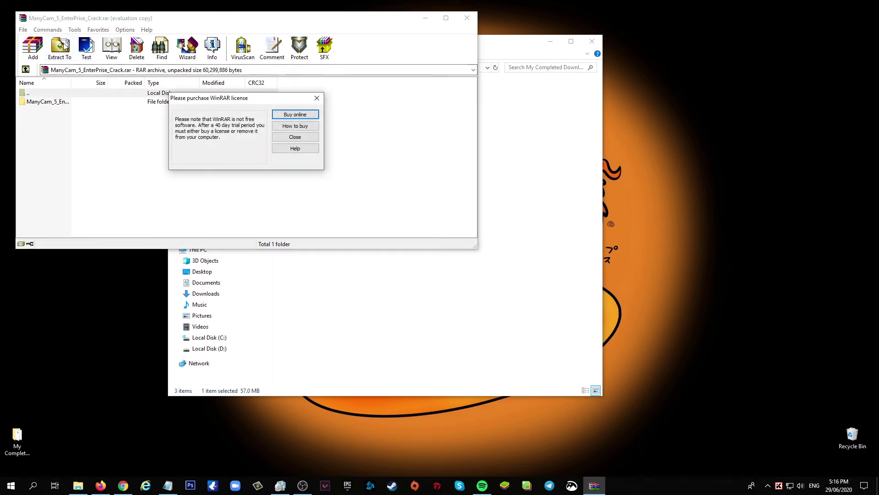
left_click(303, 142)
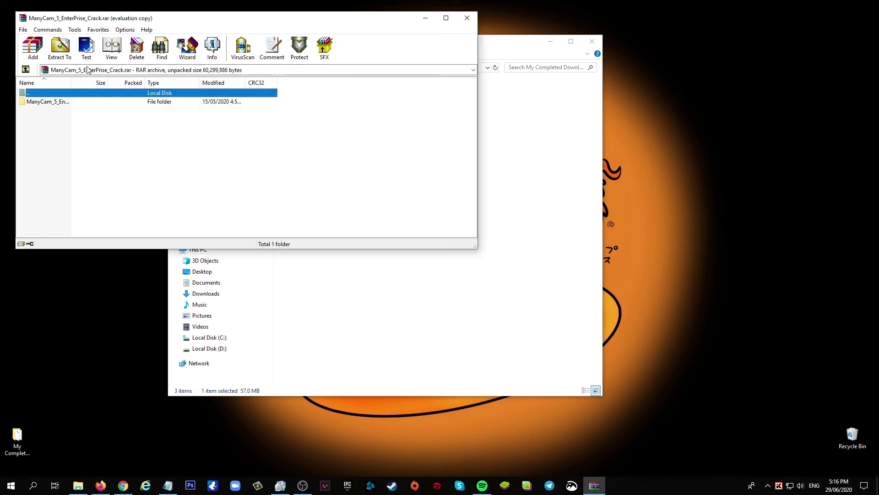
left_click(60, 45)
left_click(273, 230)
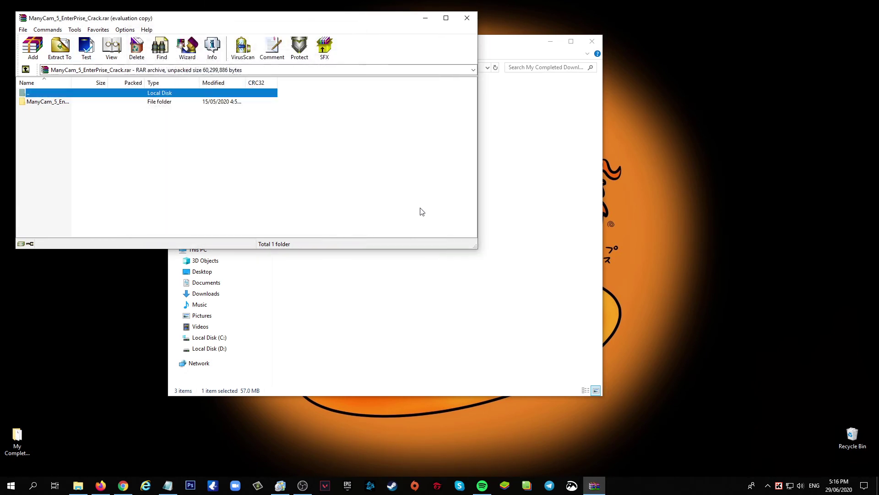
left_click(467, 18)
Step: Open the inner ManyCam_5_EnterPrise_Crack folder of the extracted files and point out the ManyCam_EnterPrise installer
double_click(306, 102)
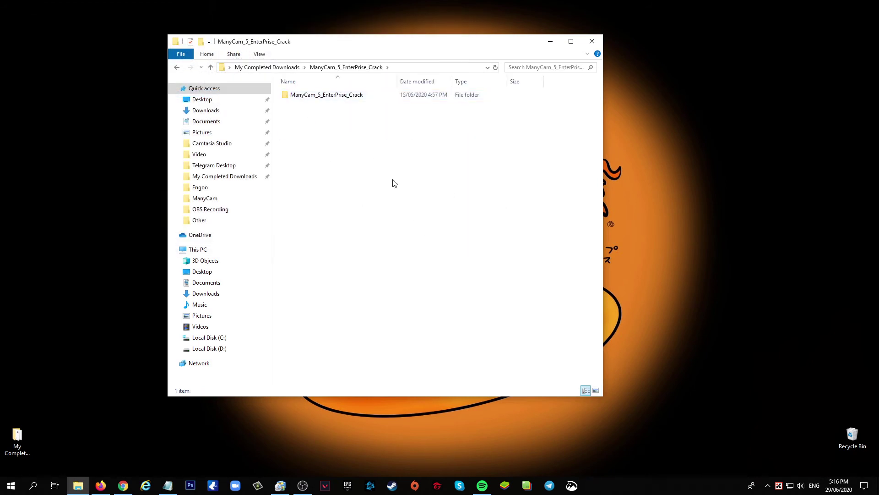
double_click(348, 95)
double_click(305, 96)
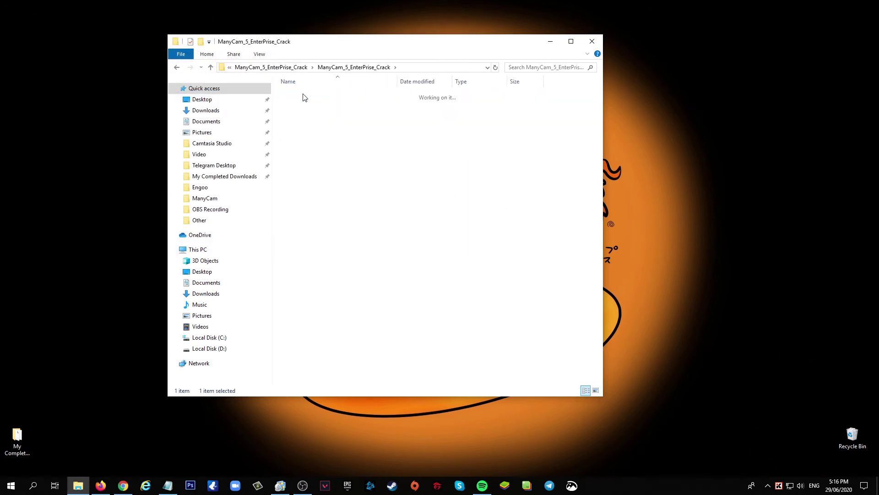
left_click(310, 107)
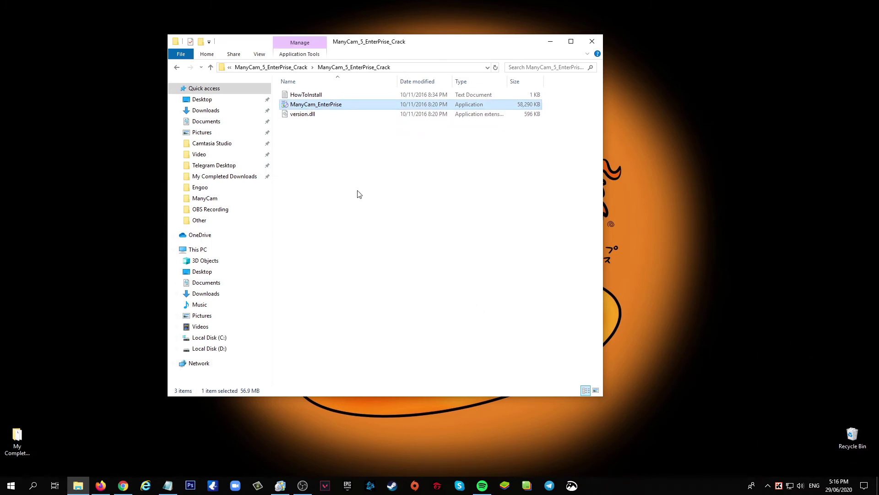
left_click(370, 207)
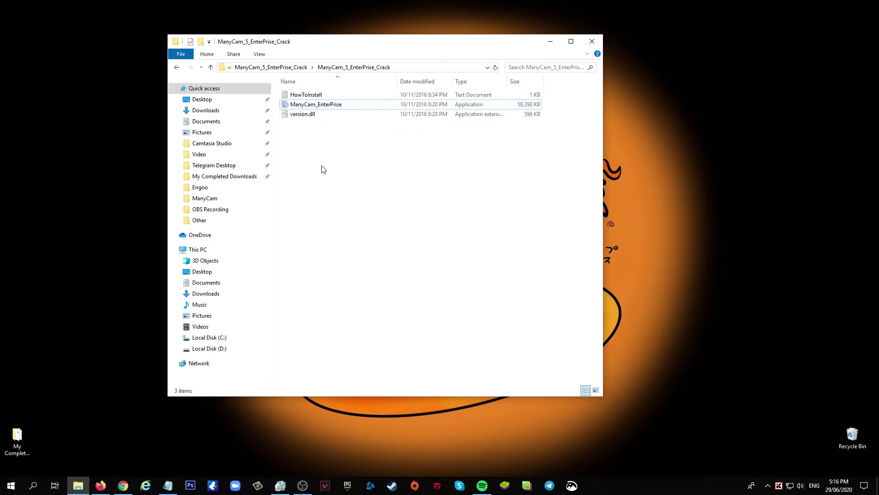
Step: Read the installation instructions in the HowToInstall text file, close it and point out the version.dll file
double_click(305, 95)
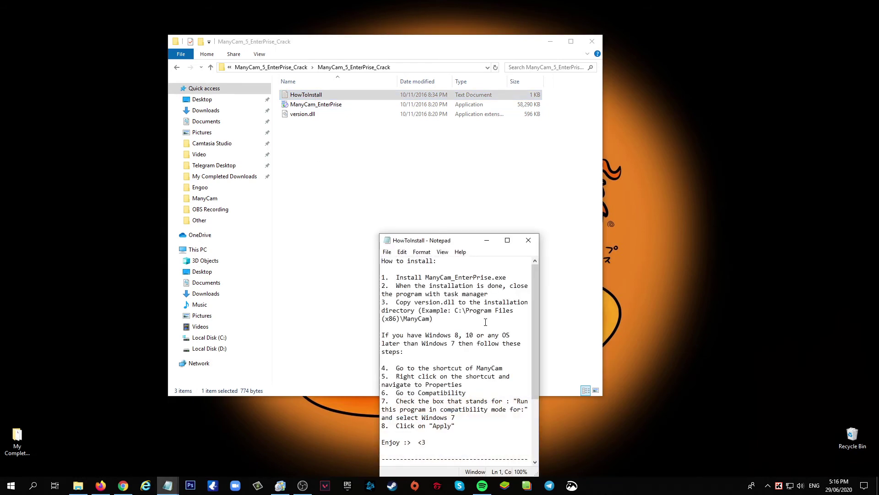
scroll(442, 310, "up", 4)
left_click(528, 240)
left_click(321, 114)
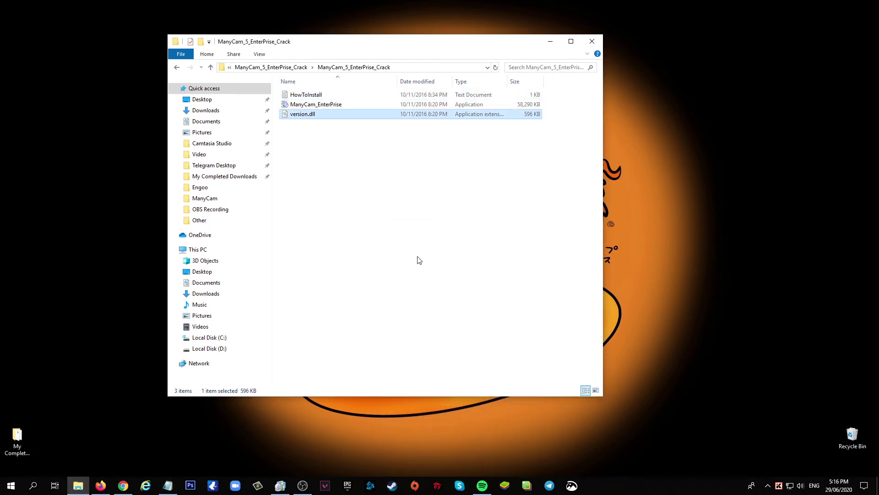
Step: Return to My Completed Downloads and delete the extracted ManyCam_5_EnterPrise_Crack folder
key("alt+Left")
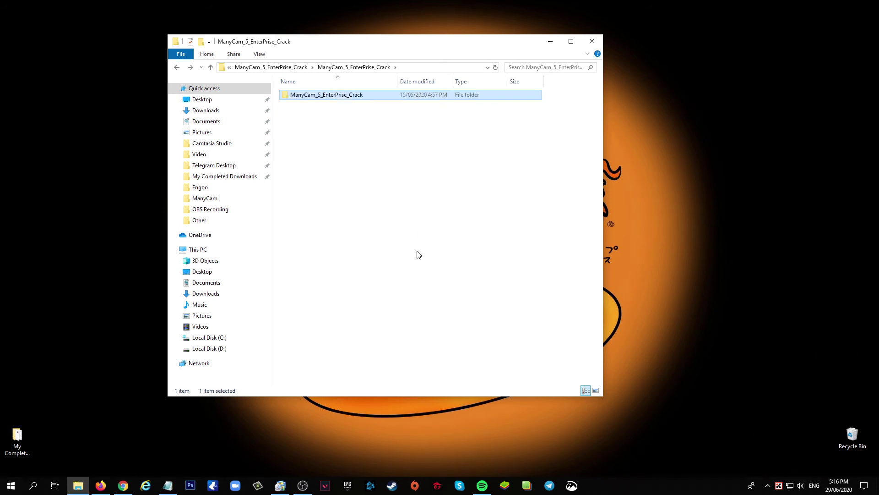
key("alt+Left")
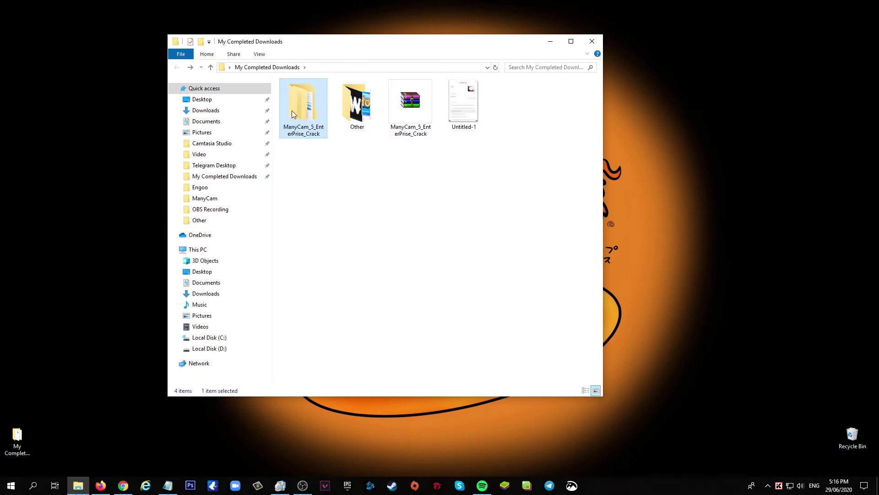
key("Delete")
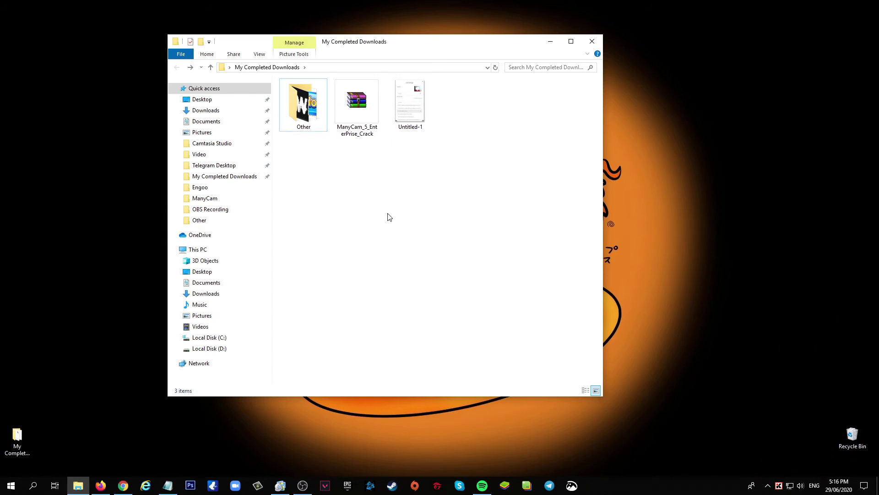
Step: View the Call Settings camera and microphone options in the Untitled-1 picture, then close it and the folder window
double_click(404, 100)
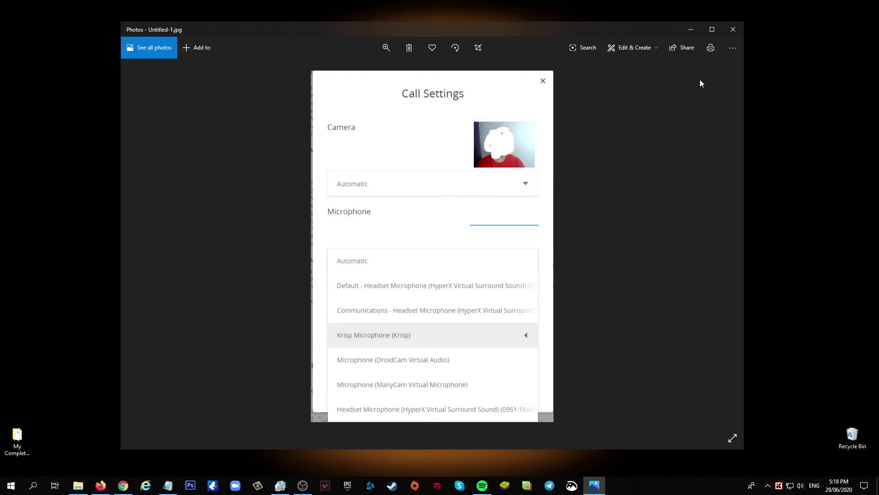
left_click(733, 30)
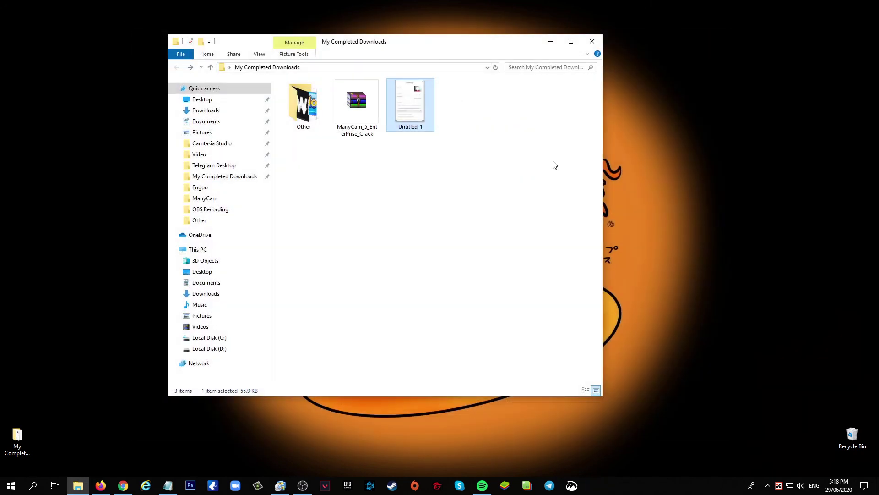
left_click(593, 41)
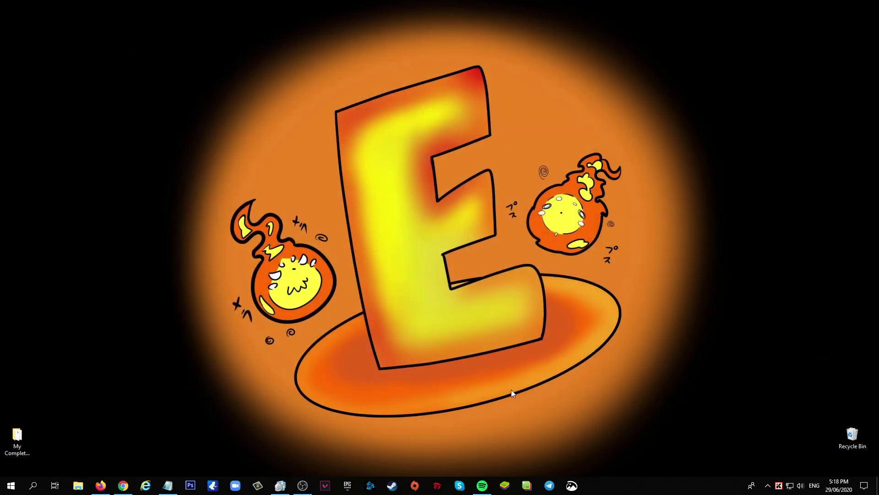
Step: Bring the ManyCam window back up and switch to the Engoo Schedules Day page in Chrome
left_click(281, 486)
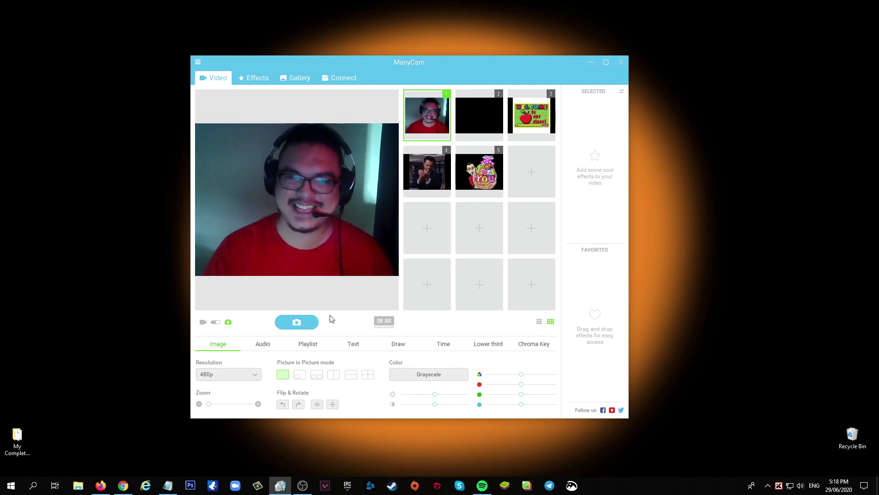
mouse_move(126, 486)
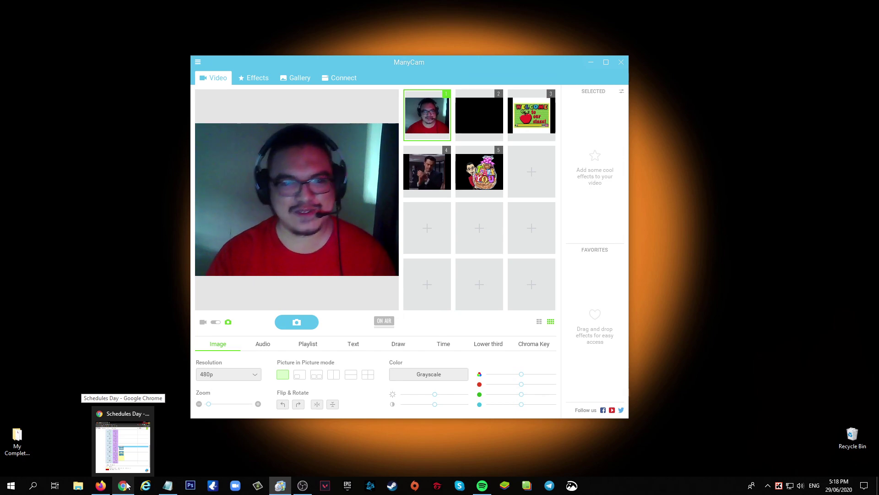
left_click(125, 486)
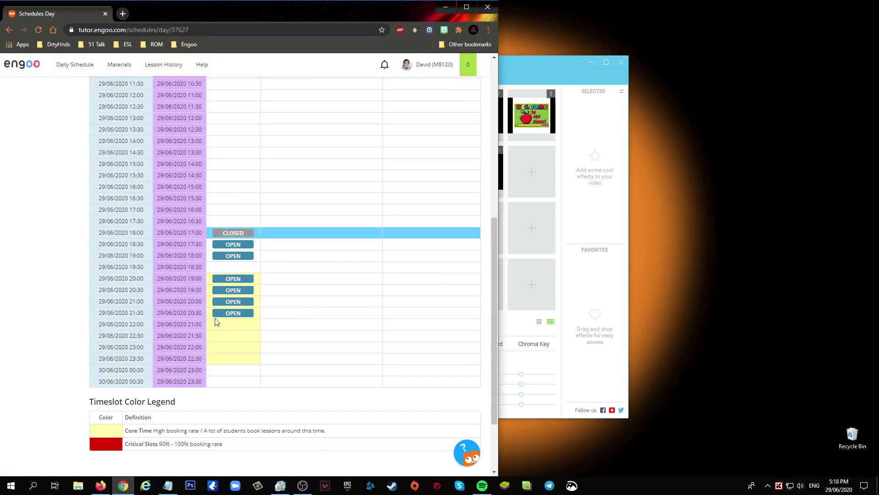